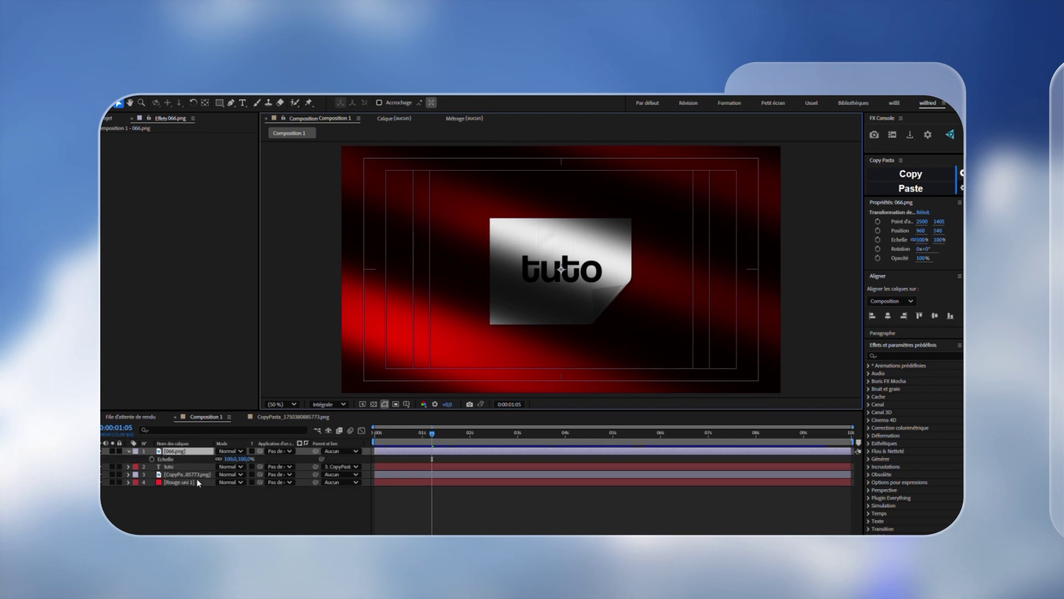
# Scale the 066.png light overlay layer down to 46% and set its opacity to 45%
pyautogui.moveTo(236, 458); pyautogui.dragTo(212, 460)
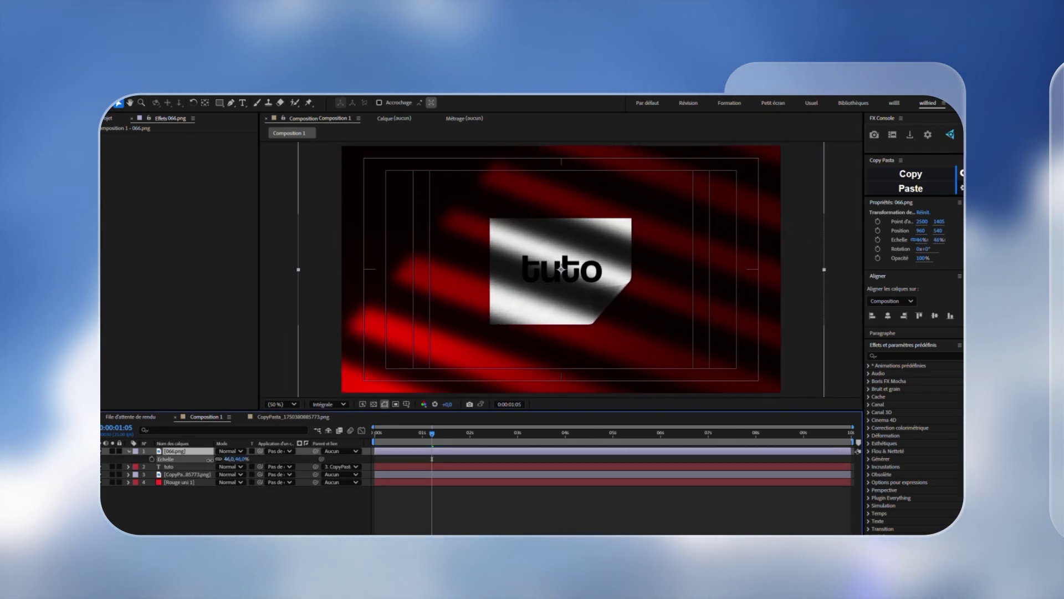
pyautogui.click(186, 502)
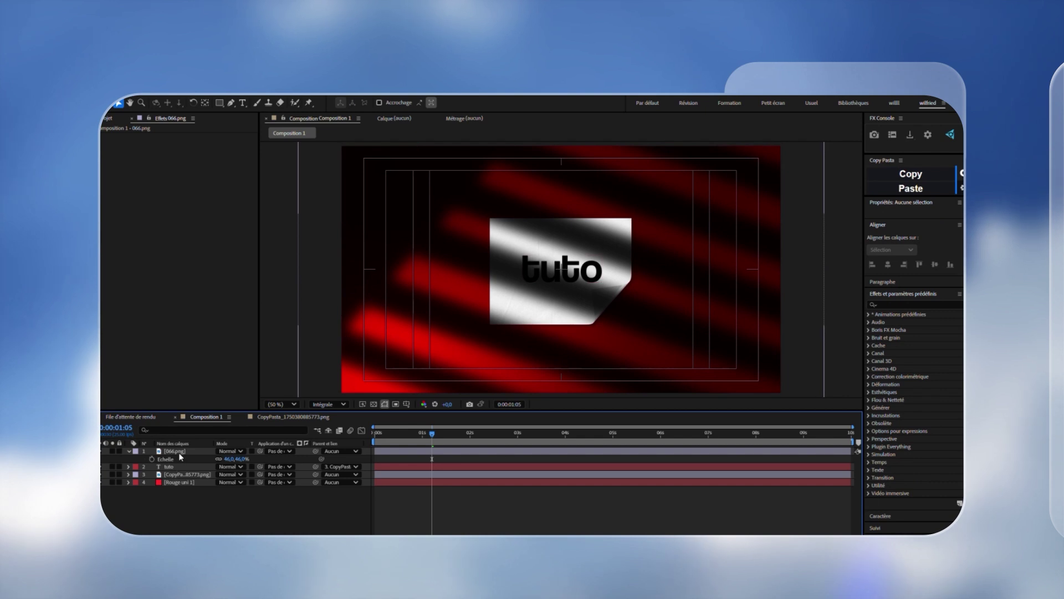
pyautogui.click(178, 451)
pyautogui.press('t')
pyautogui.moveTo(211, 459); pyautogui.dragTo(198, 460)
# Scale the CopyPasta paper layer down to 22%
pyautogui.click(189, 473)
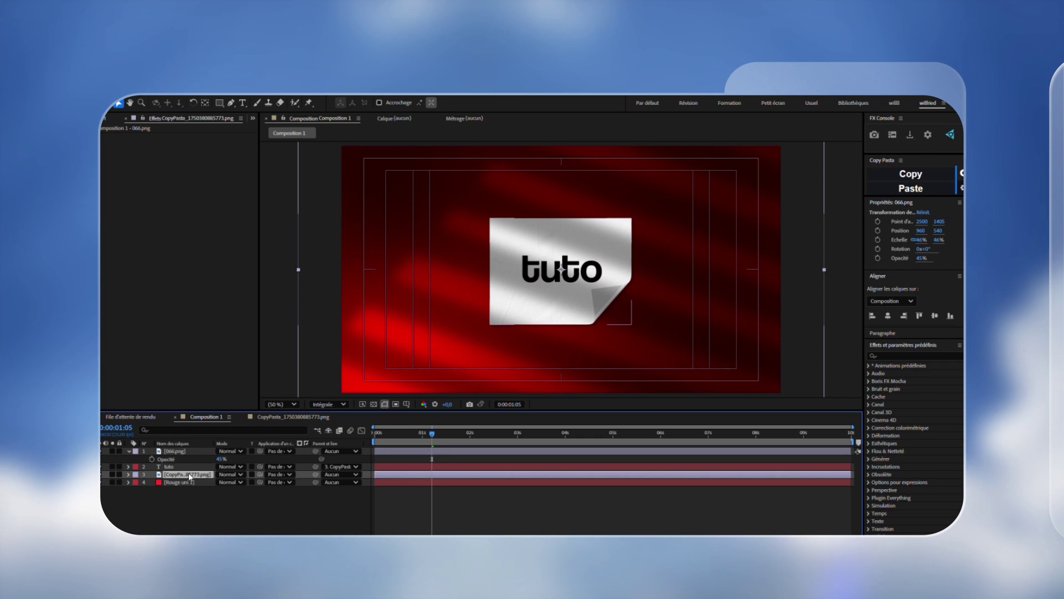
pyautogui.press('s')
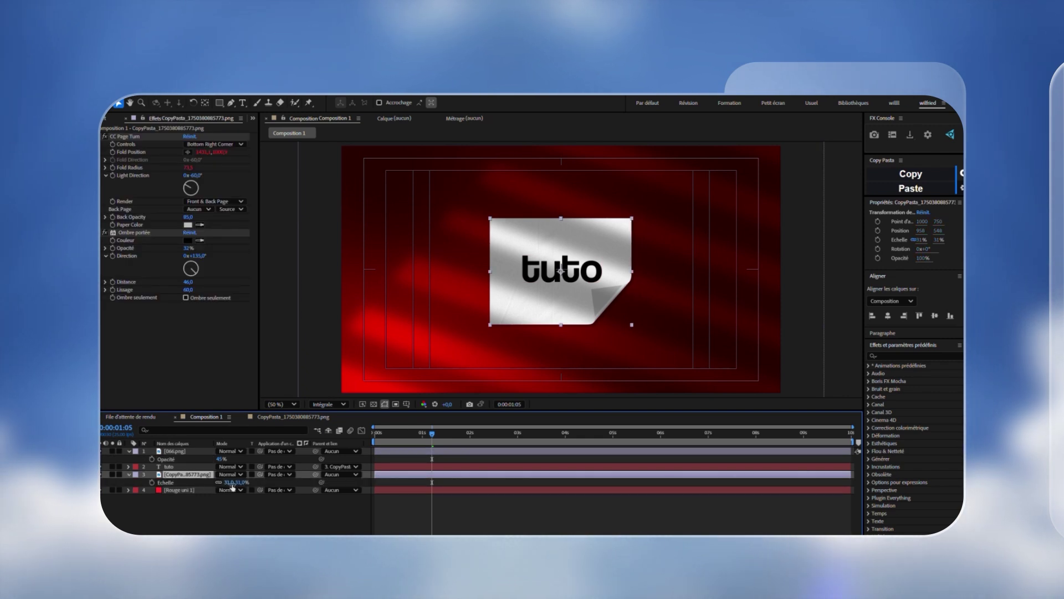
pyautogui.moveTo(228, 483); pyautogui.dragTo(224, 484)
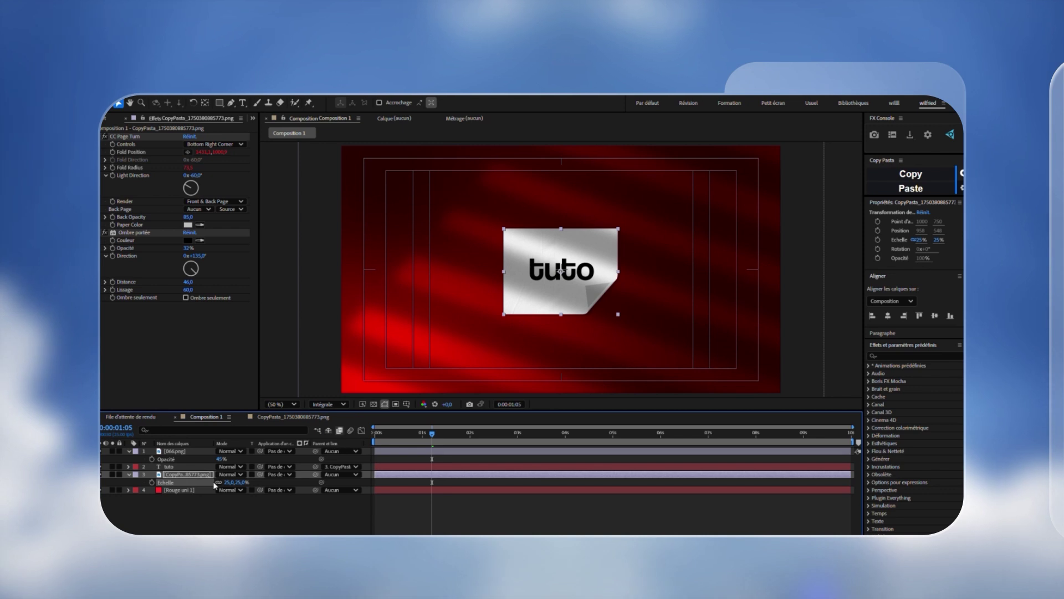
pyautogui.moveTo(228, 482); pyautogui.dragTo(225, 482)
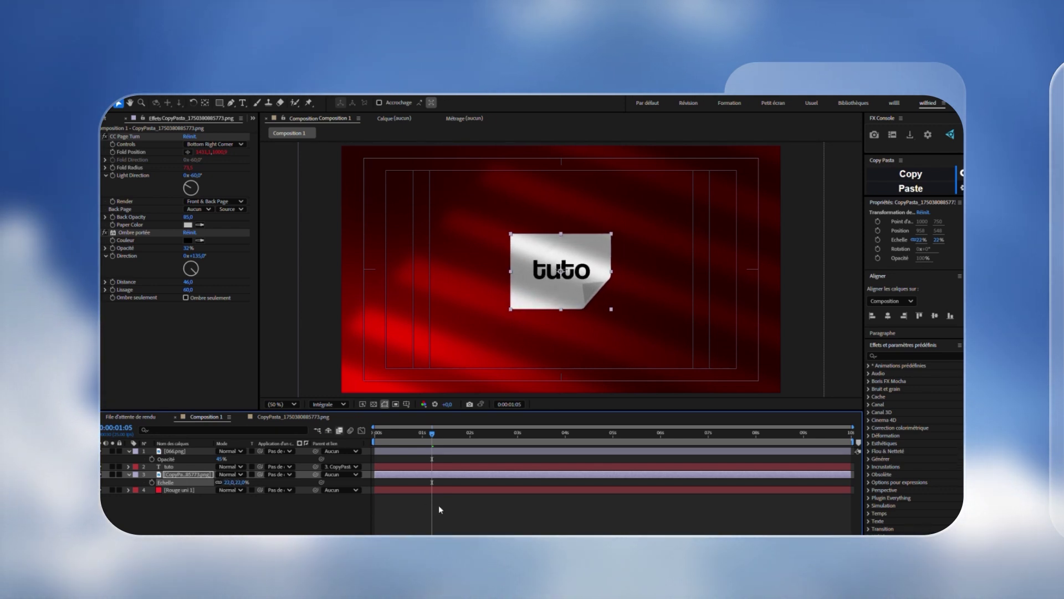
pyautogui.click(129, 475)
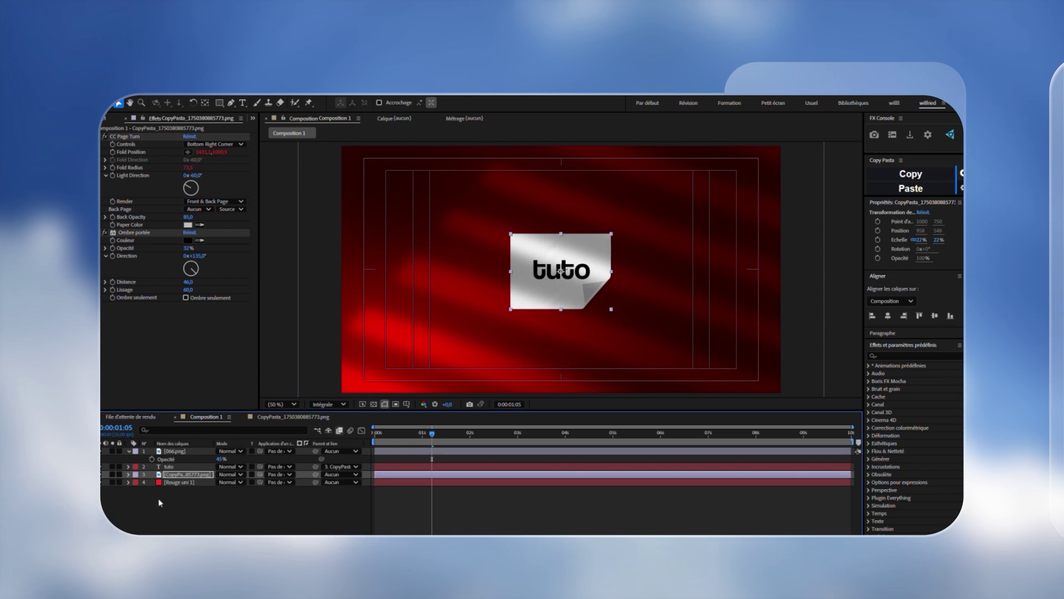
pyautogui.click(214, 501)
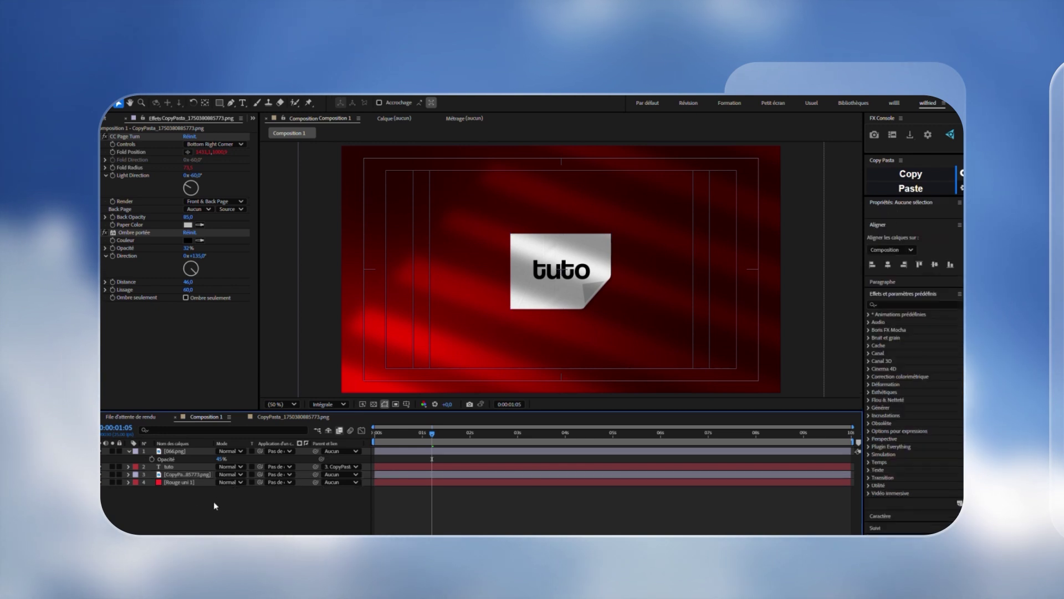
# Add a new null object to Composition 1
pyautogui.click(129, 451)
pyautogui.rightClick(164, 486)
pyautogui.moveTo(244, 373)
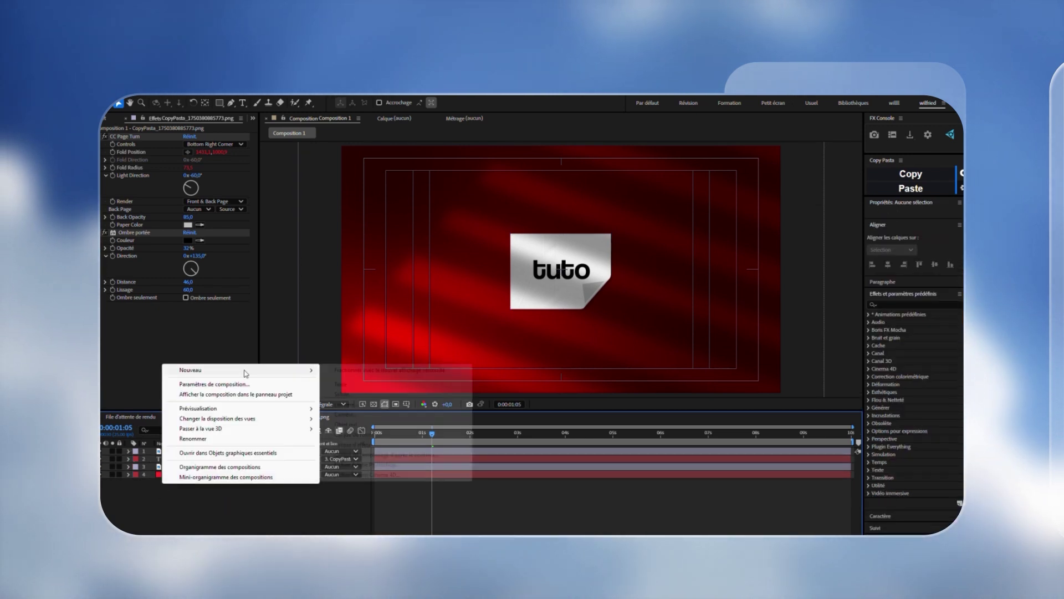
pyautogui.click(408, 434)
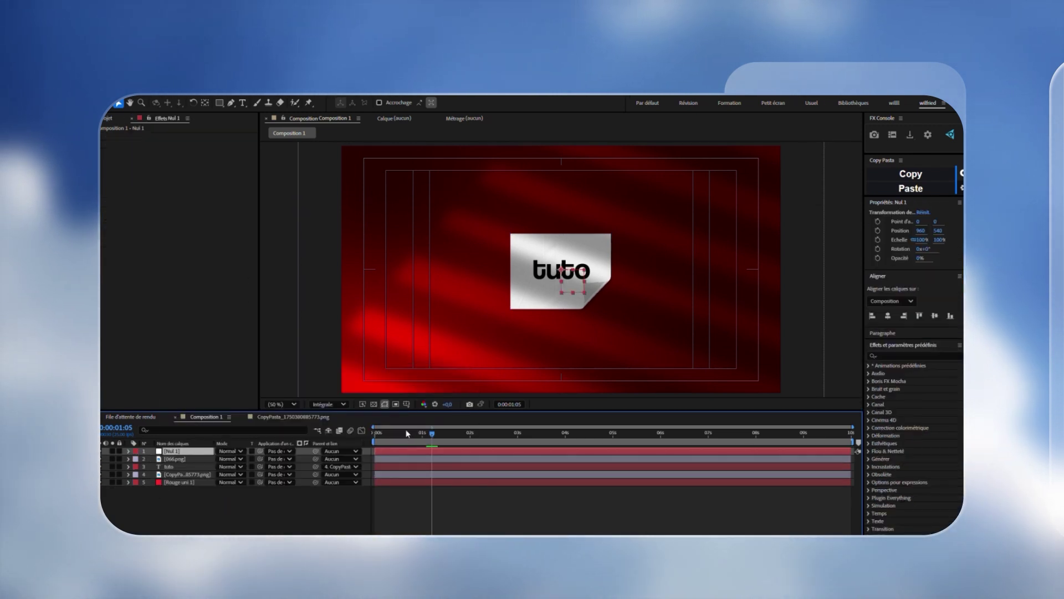
# Parent the 066.png overlay and the CopyPasta paper layer to Nul 1
pyautogui.click(301, 466)
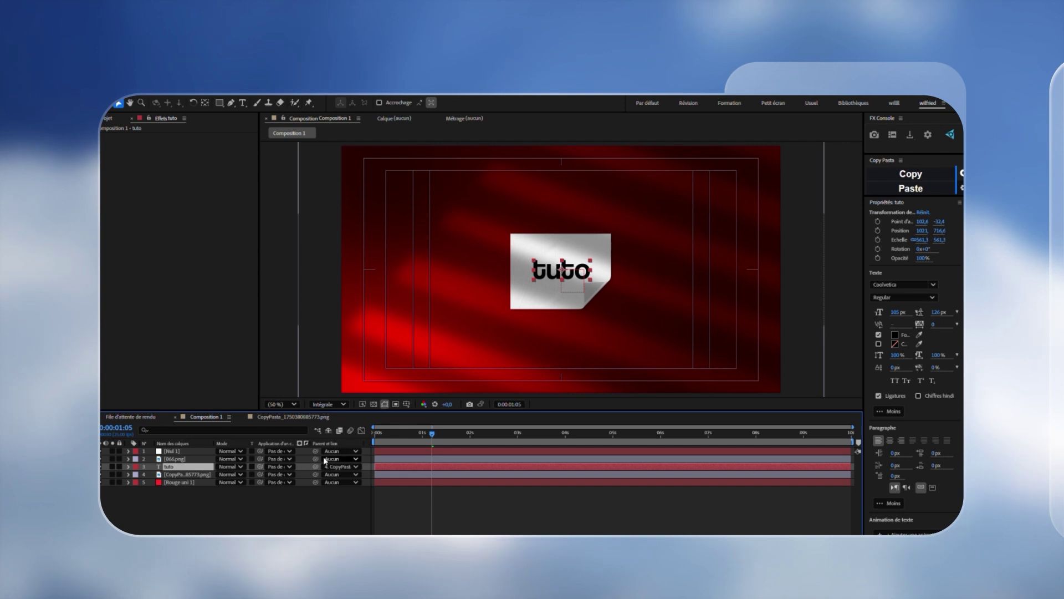
pyautogui.moveTo(315, 459); pyautogui.dragTo(164, 452)
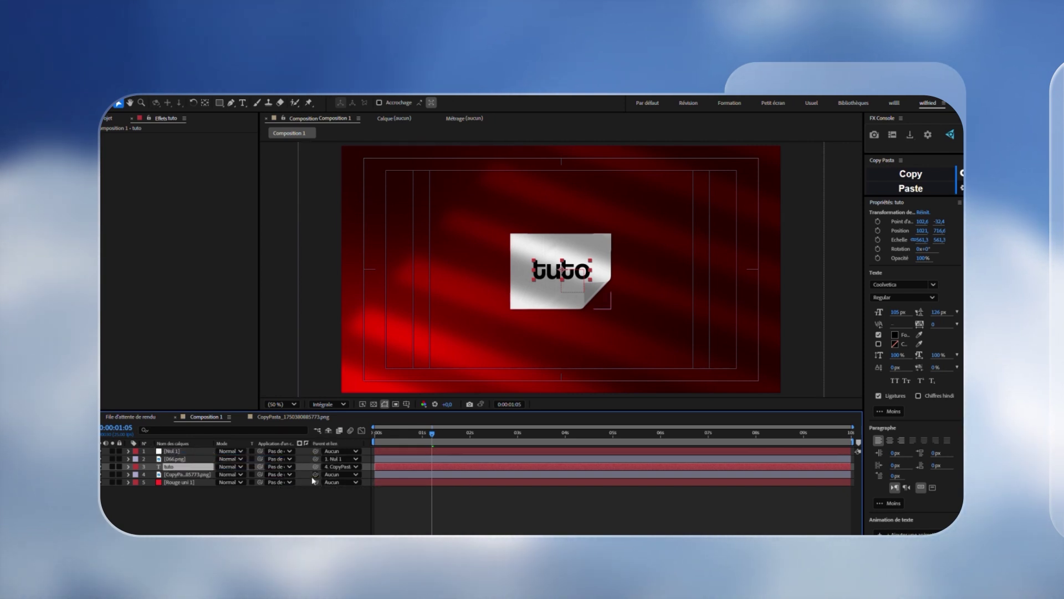
pyautogui.moveTo(315, 474); pyautogui.dragTo(169, 451)
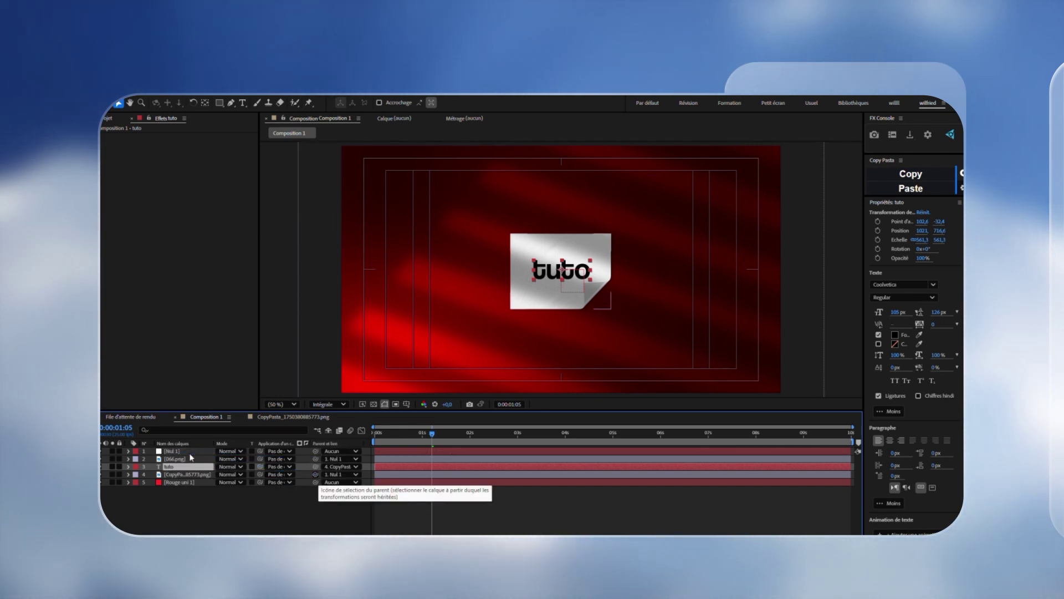
# Keyframe Nul 1's scale from 100% near the start of the timeline to 160% at 0:00:04:00
pyautogui.moveTo(386, 437); pyautogui.dragTo(374, 439)
pyautogui.click(390, 450)
pyautogui.press('s')
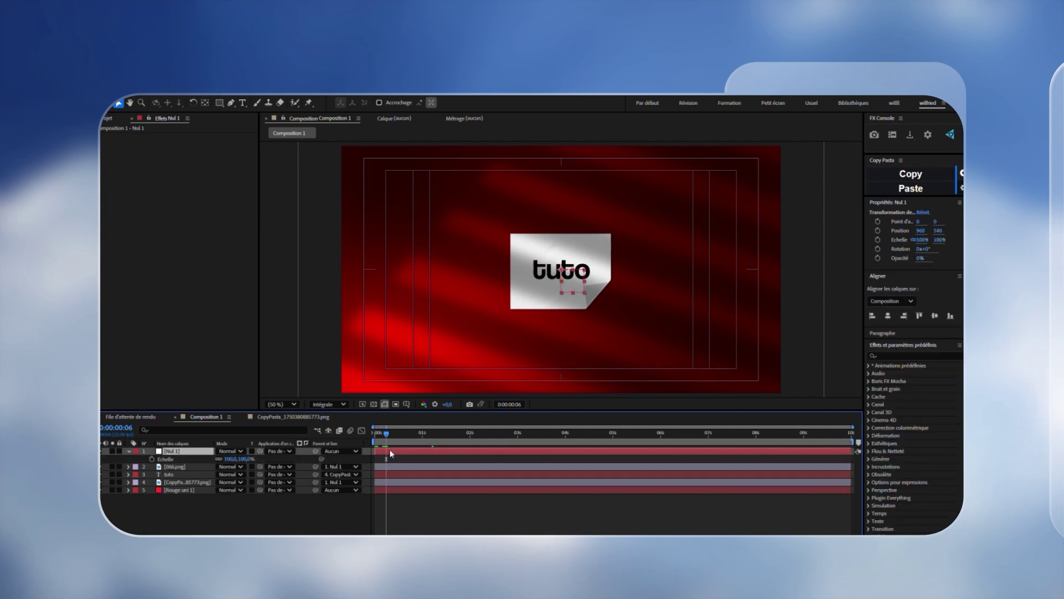
pyautogui.click(152, 459)
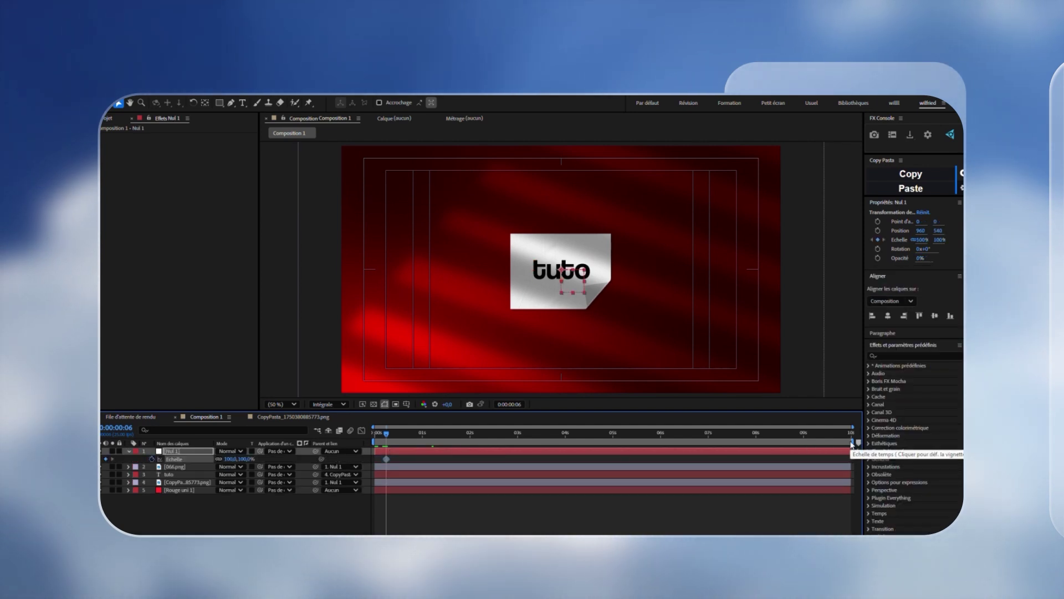
pyautogui.moveTo(386, 434); pyautogui.dragTo(575, 442)
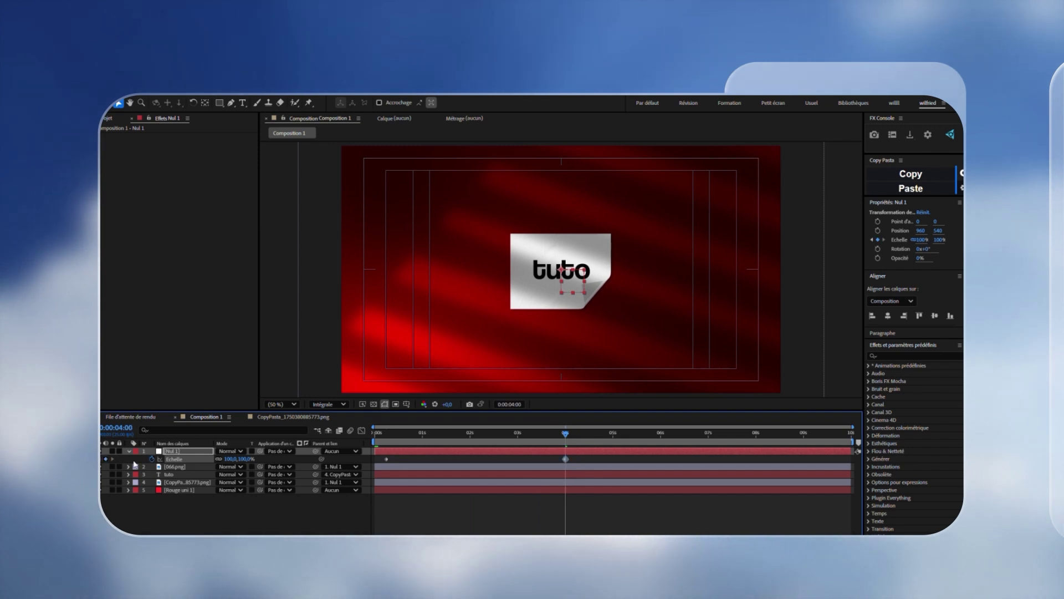
pyautogui.moveTo(229, 462); pyautogui.dragTo(385, 462)
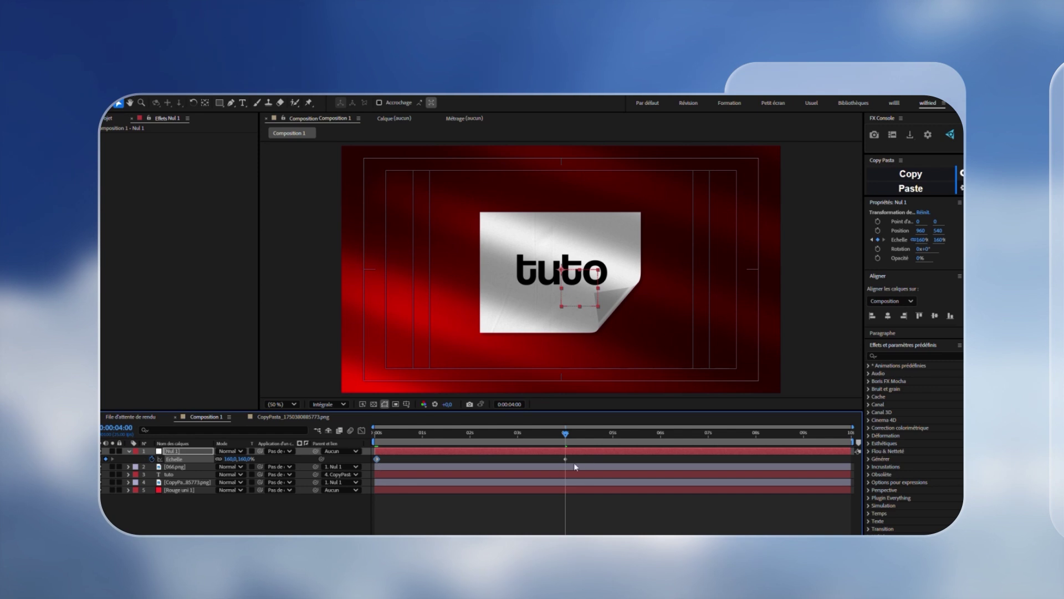
# Reshape the speed curve of Nul 1's scale into a sharp peak midway between its two keyframes
pyautogui.click(362, 430)
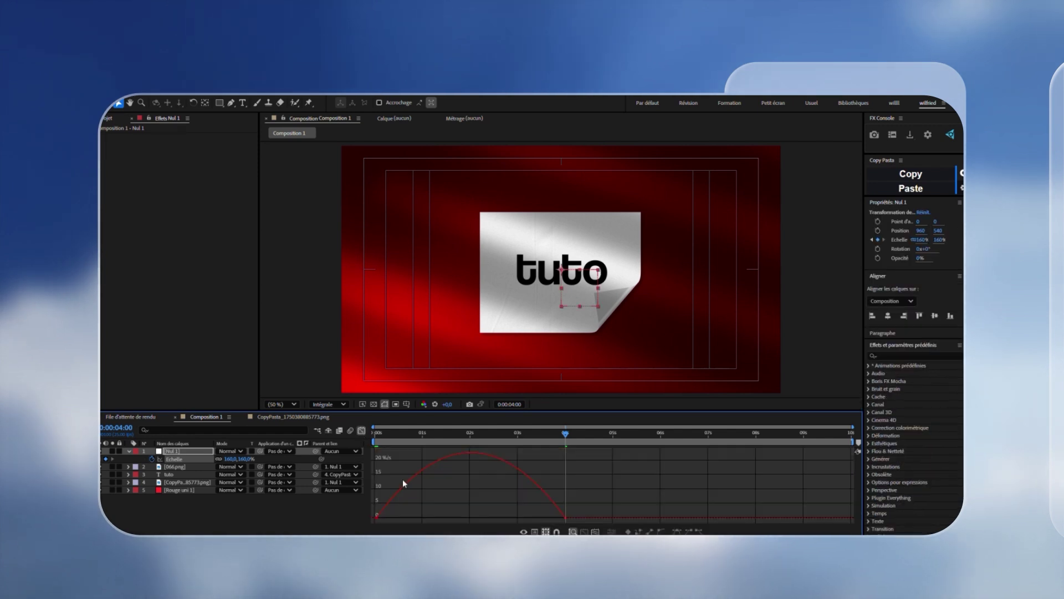
pyautogui.moveTo(406, 519); pyautogui.dragTo(481, 520)
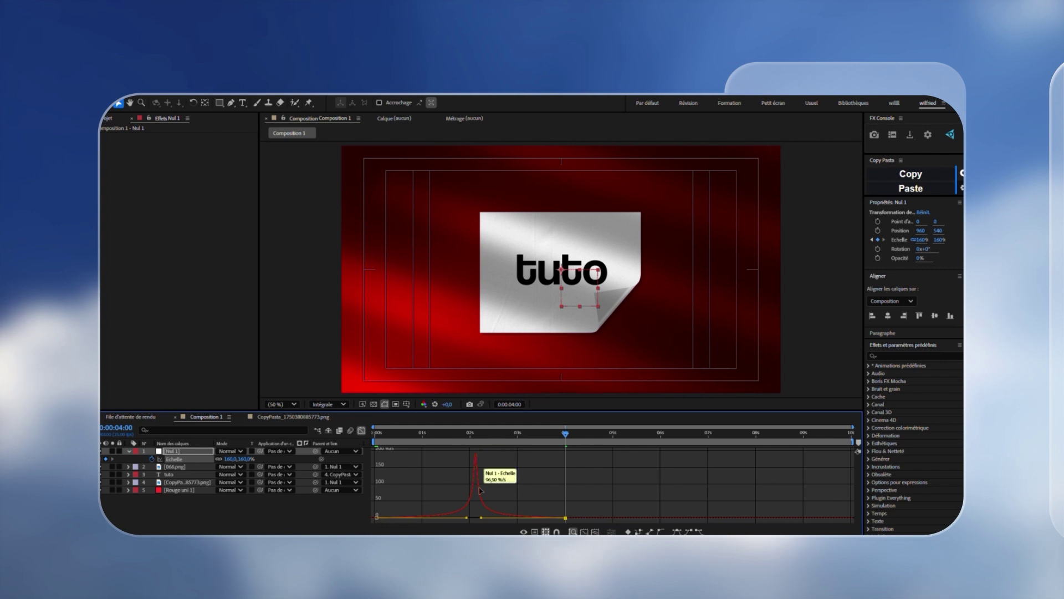
pyautogui.click(361, 430)
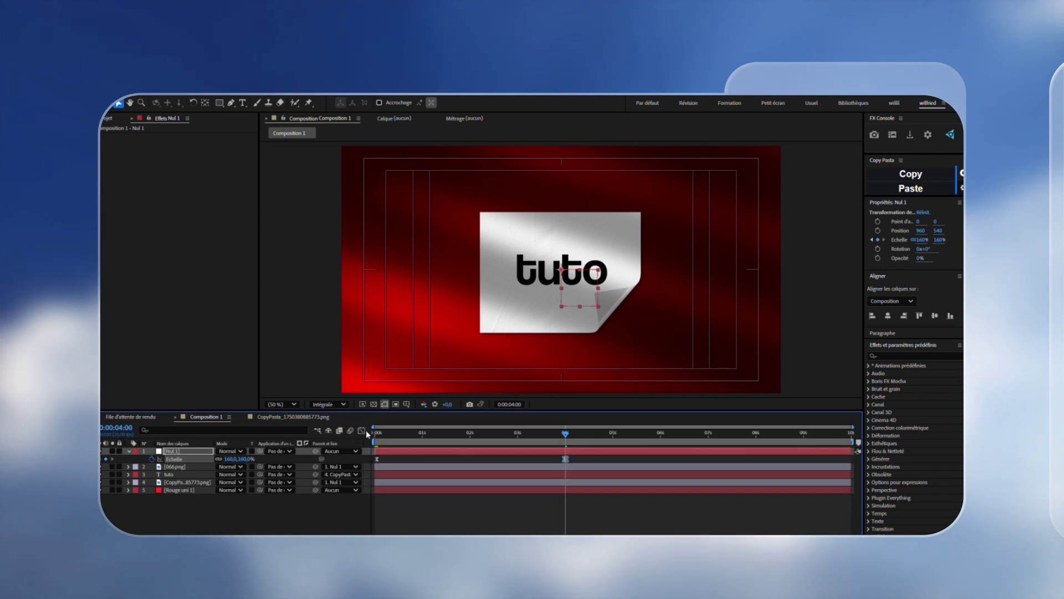
# Reduce the CopyPasta paper layer's scale to 11%
pyautogui.click(379, 432)
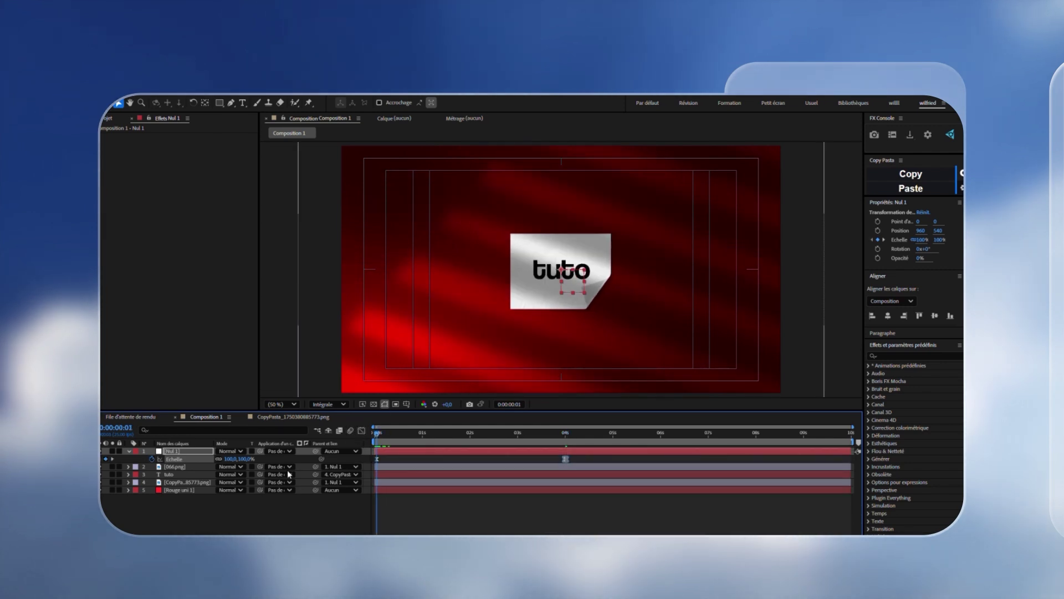
pyautogui.click(171, 482)
pyautogui.press('s')
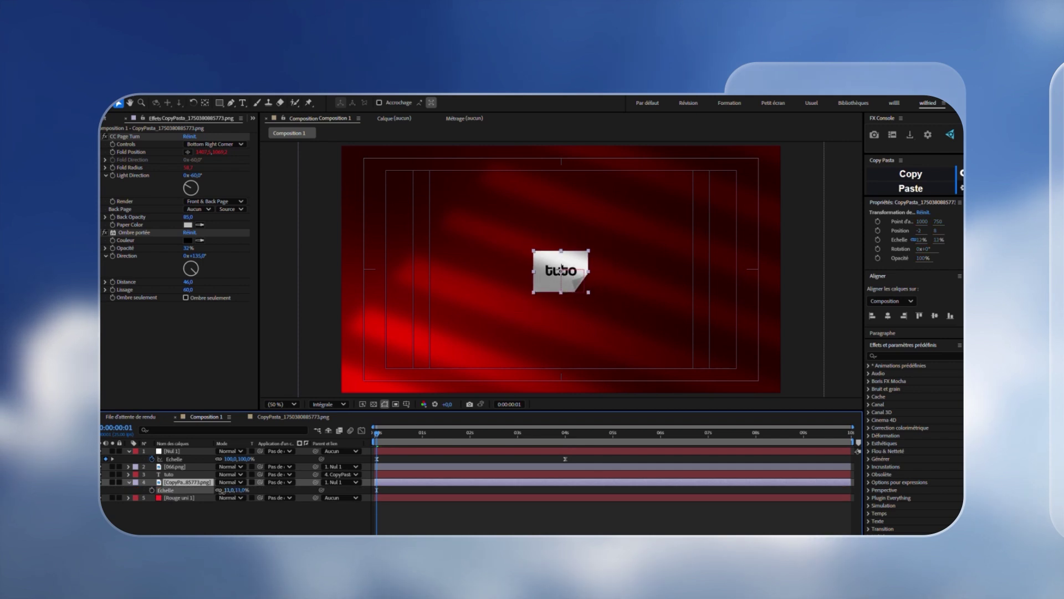
# Raise Nul 1's second scale keyframe at 0:00:04:00 to 200% and preview the zoom from the start
pyautogui.click(565, 433)
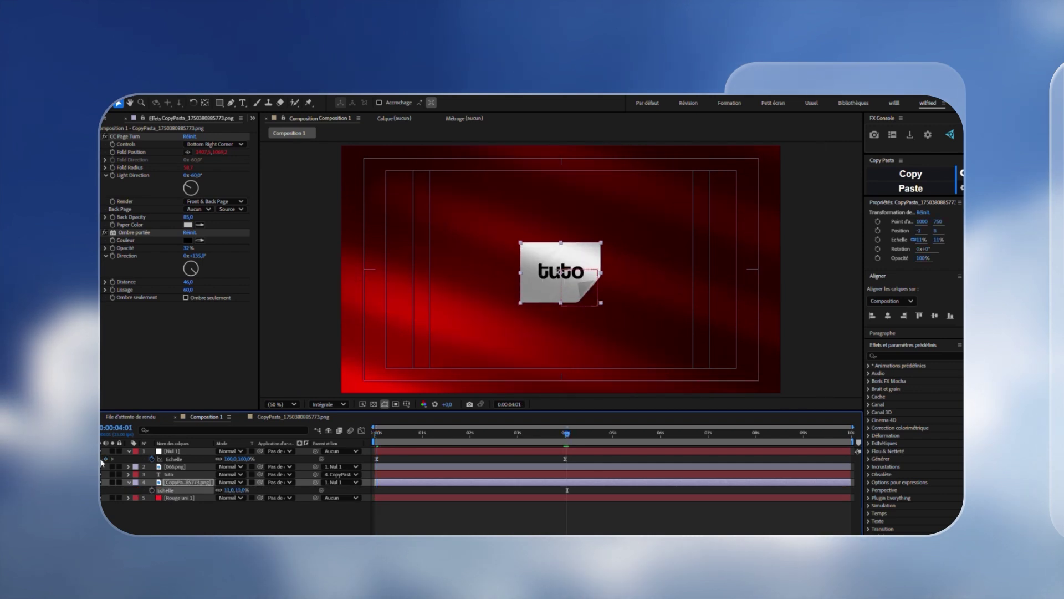
pyautogui.click(101, 459)
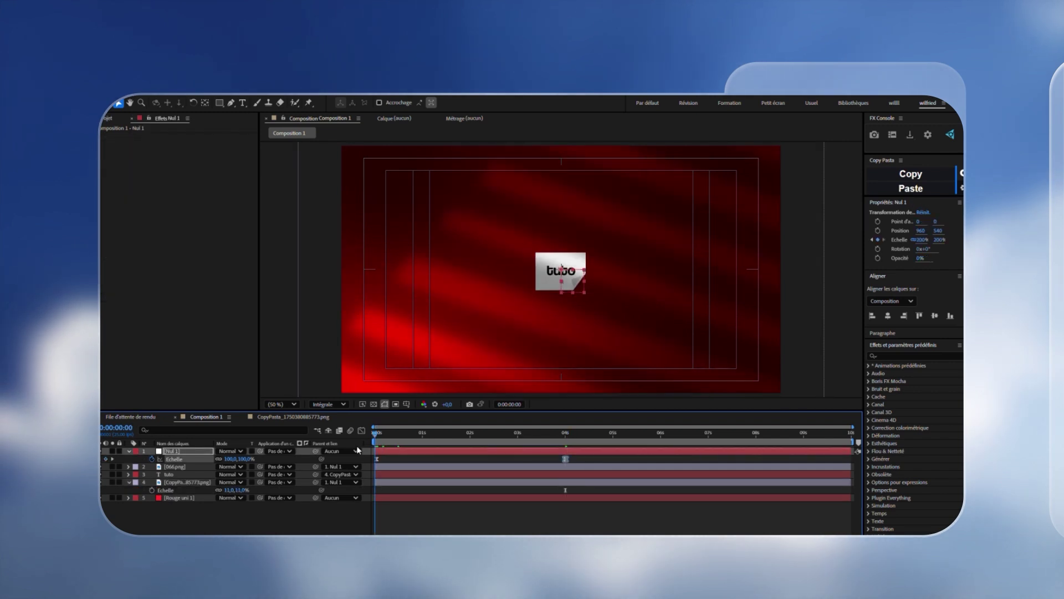
pyautogui.press('space')
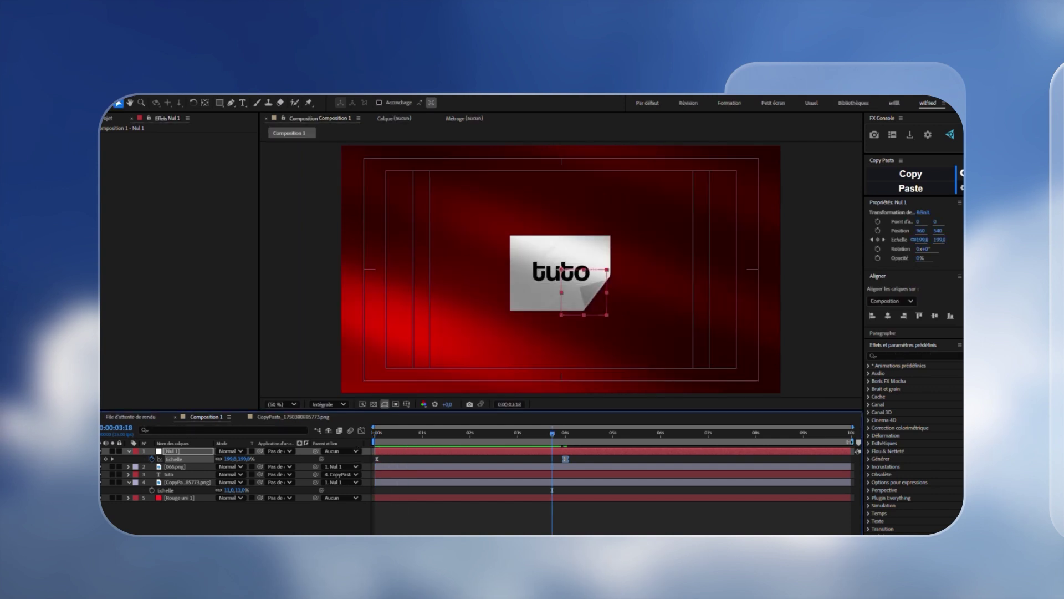
# Move Nul 1's last scale keyframe to about 3 seconds, end the work area just past it and preview the animation
pyautogui.moveTo(852, 442); pyautogui.dragTo(582, 442)
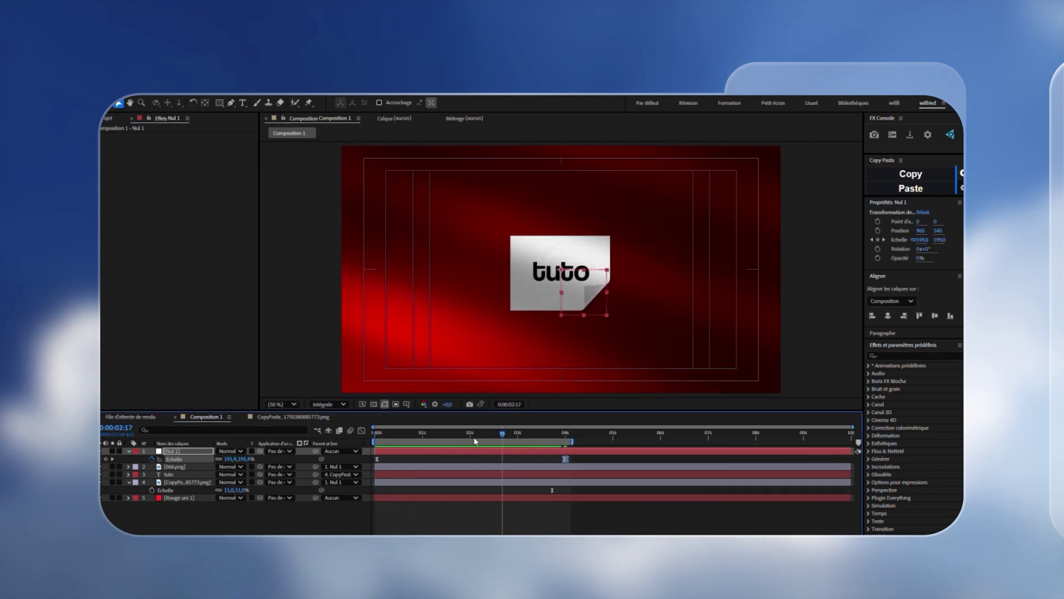
pyautogui.press('space')
pyautogui.moveTo(565, 459); pyautogui.dragTo(476, 460)
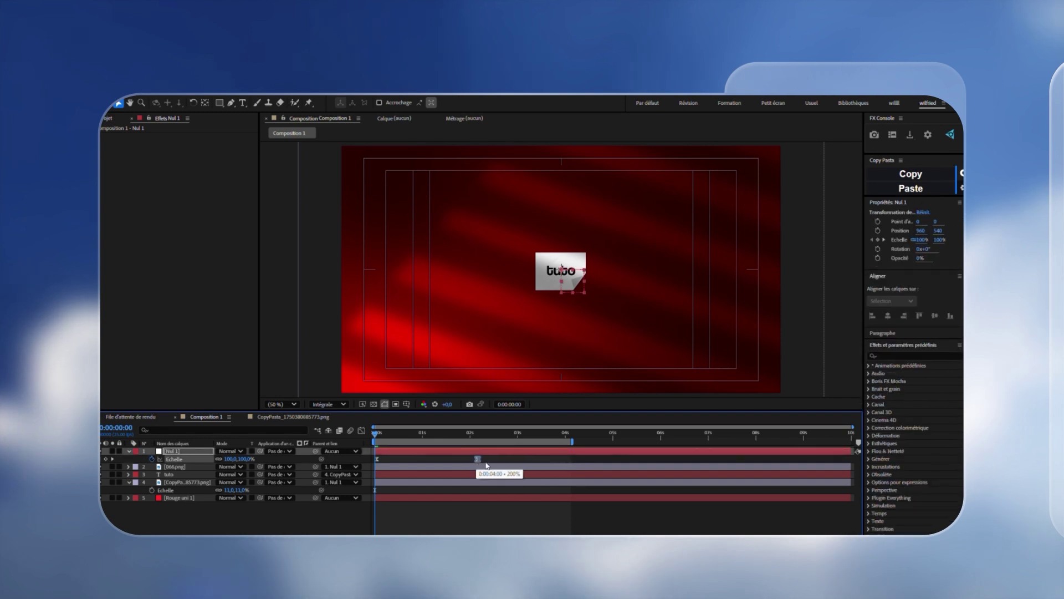
pyautogui.moveTo(572, 442); pyautogui.dragTo(527, 442)
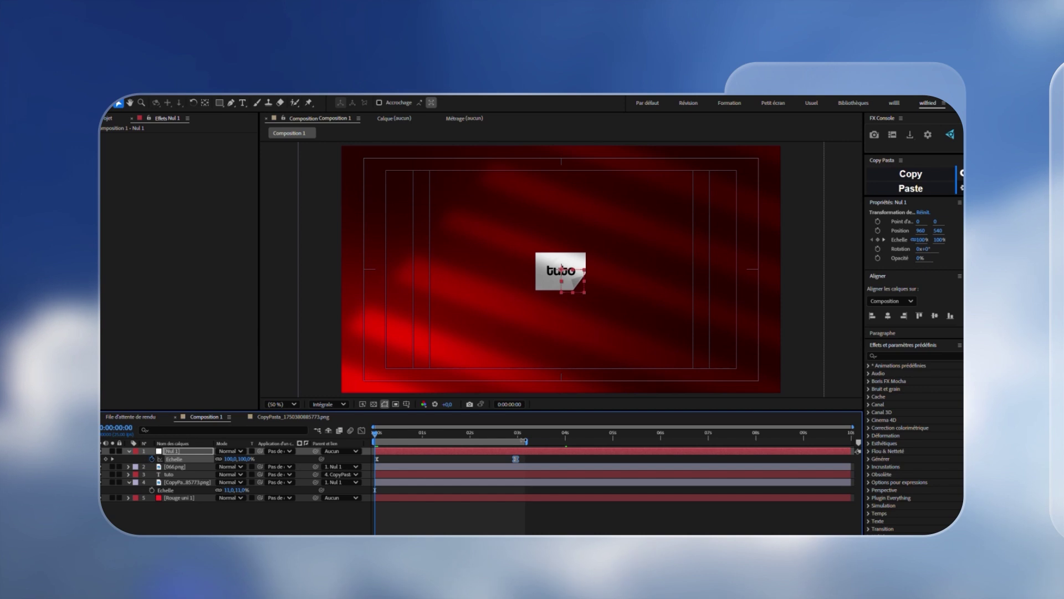
pyautogui.press('space')
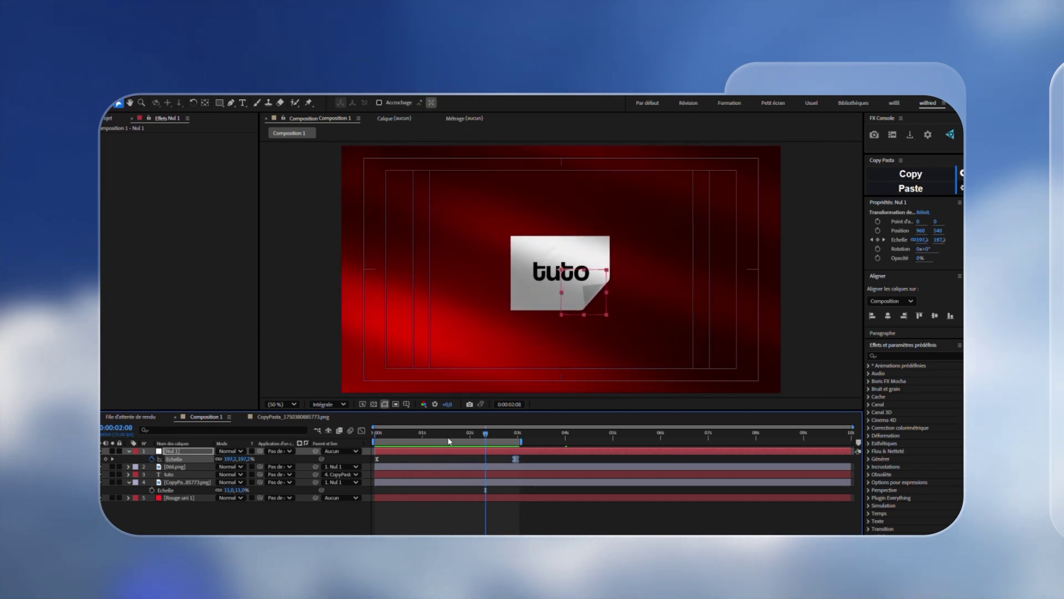
pyautogui.press('space')
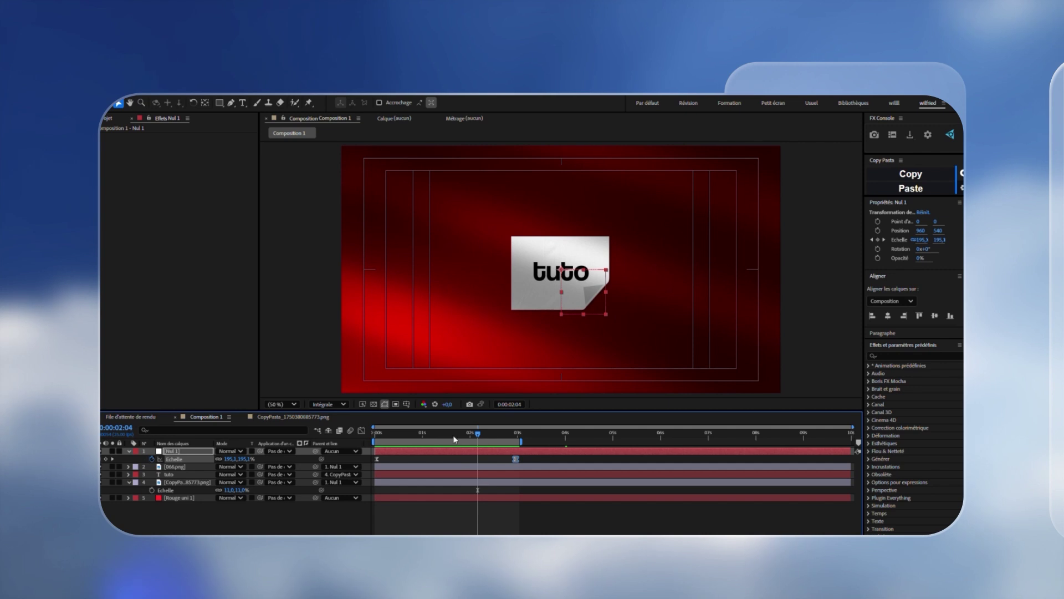
# Place the current time at 0:00:01:14, on the speed peak of Nul 1's scale curve
pyautogui.click(454, 438)
pyautogui.moveTo(540, 458); pyautogui.dragTo(305, 459)
pyautogui.click(361, 431)
pyautogui.press('pageup')
pyautogui.press('pageup')
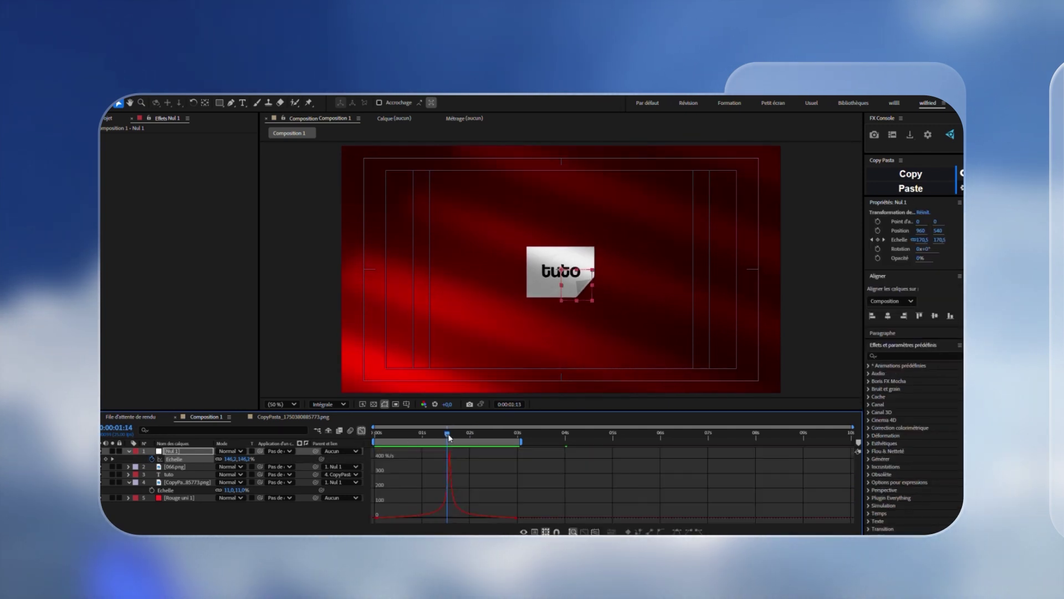
pyautogui.click(363, 432)
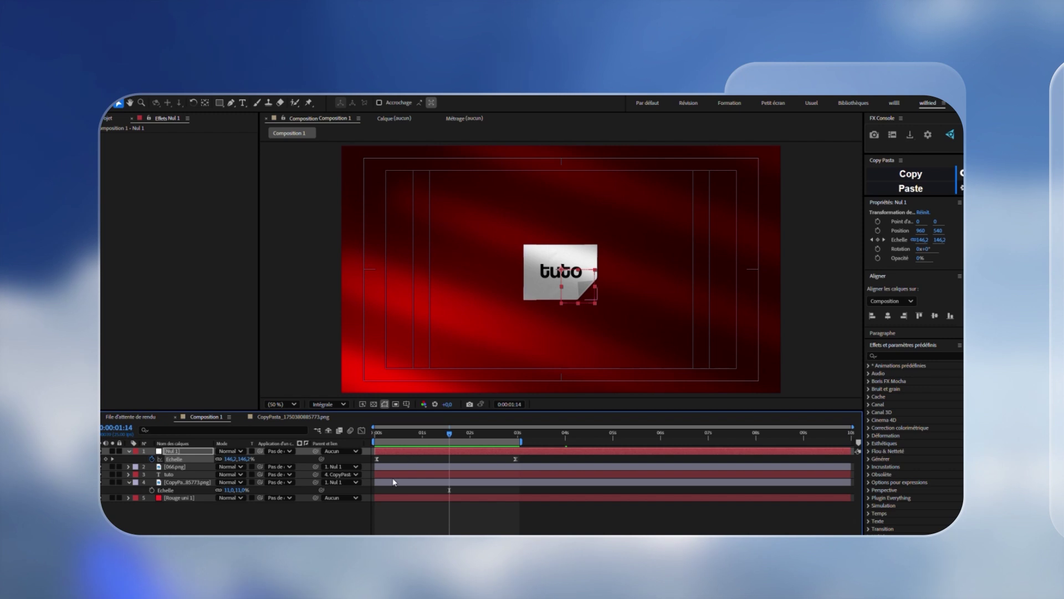
# Split the 066.png overlay layer at 0:00:01:14
pyautogui.click(391, 475)
pyautogui.click(391, 466)
pyautogui.click(392, 482)
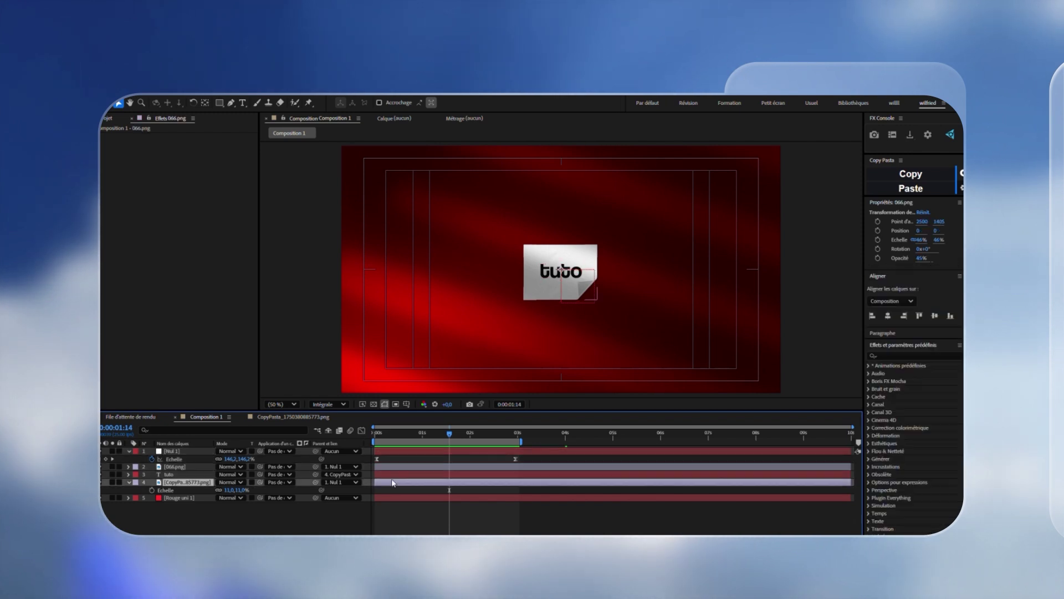
pyautogui.click(389, 467)
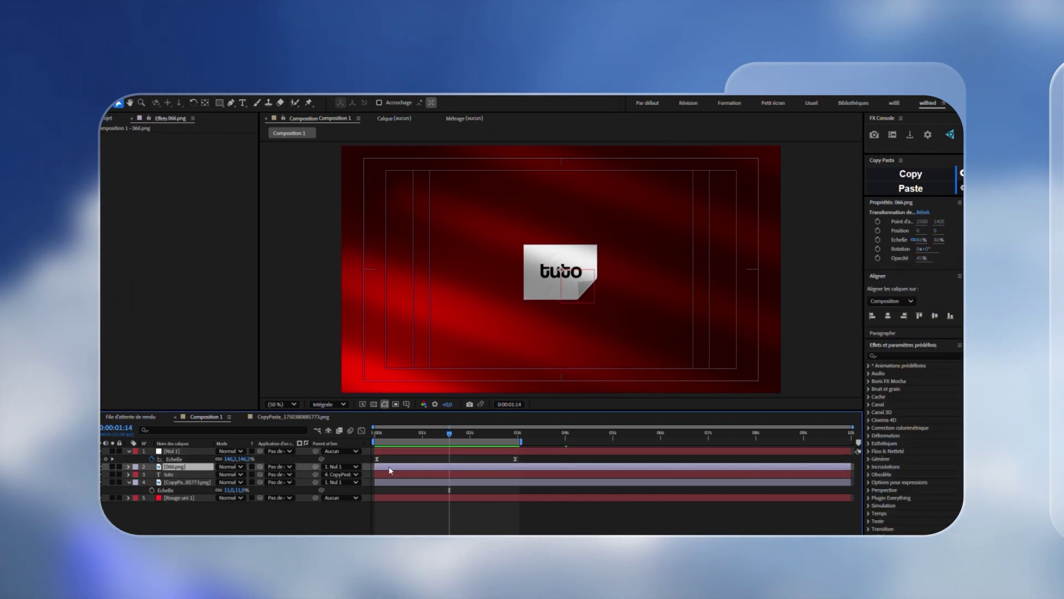
pyautogui.hotkey('ctrl', 'shift', 'd')
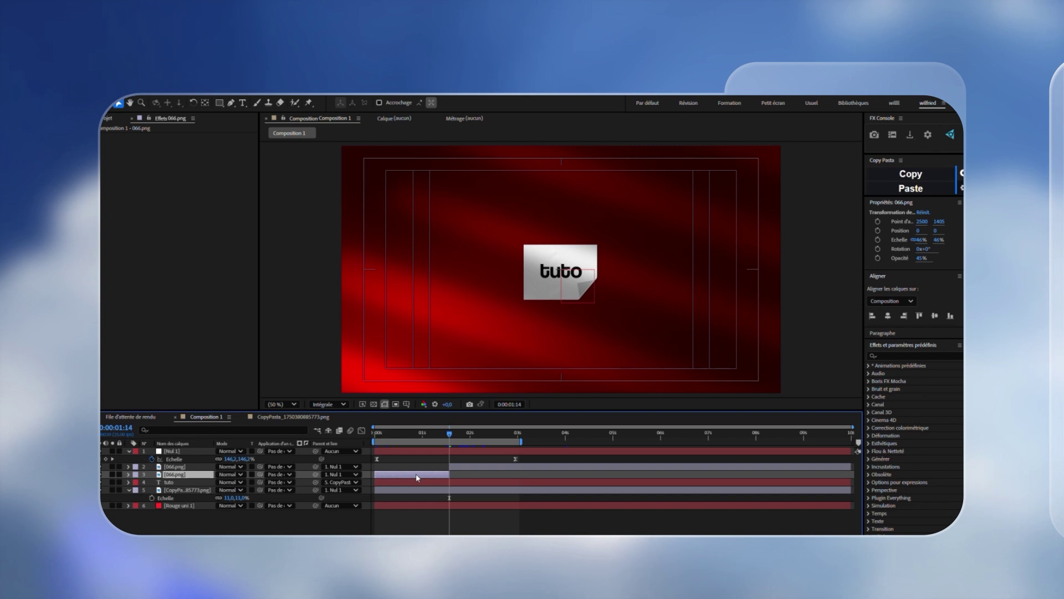
# Trim the start of the earlier 066.png segment to 0:00:01:06, just before the split point
pyautogui.moveTo(383, 541); pyautogui.dragTo(400, 542)
pyautogui.moveTo(604, 437); pyautogui.dragTo(560, 447)
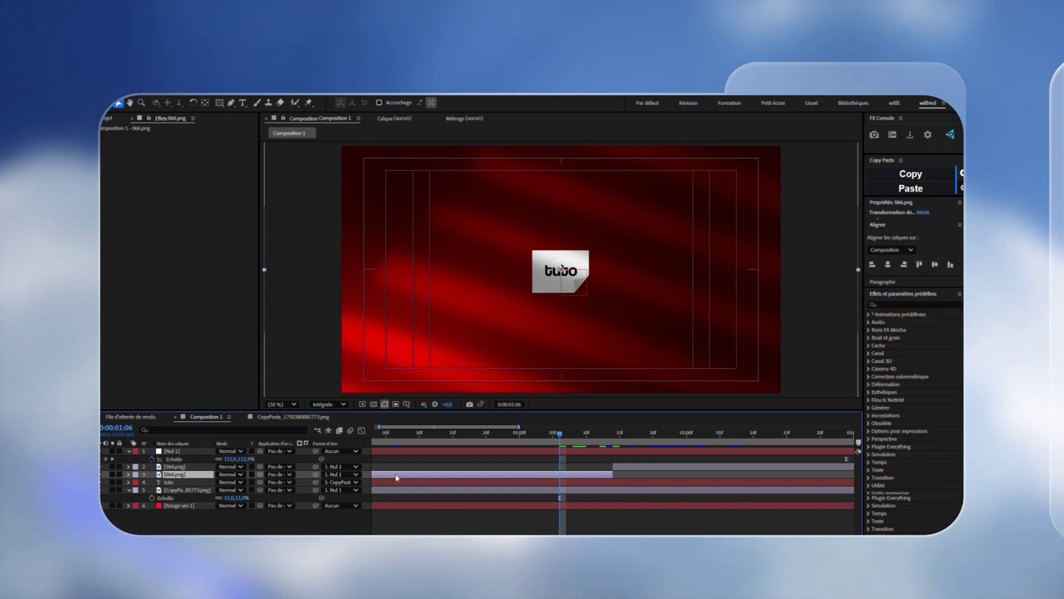
pyautogui.hotkey('alt', '[')
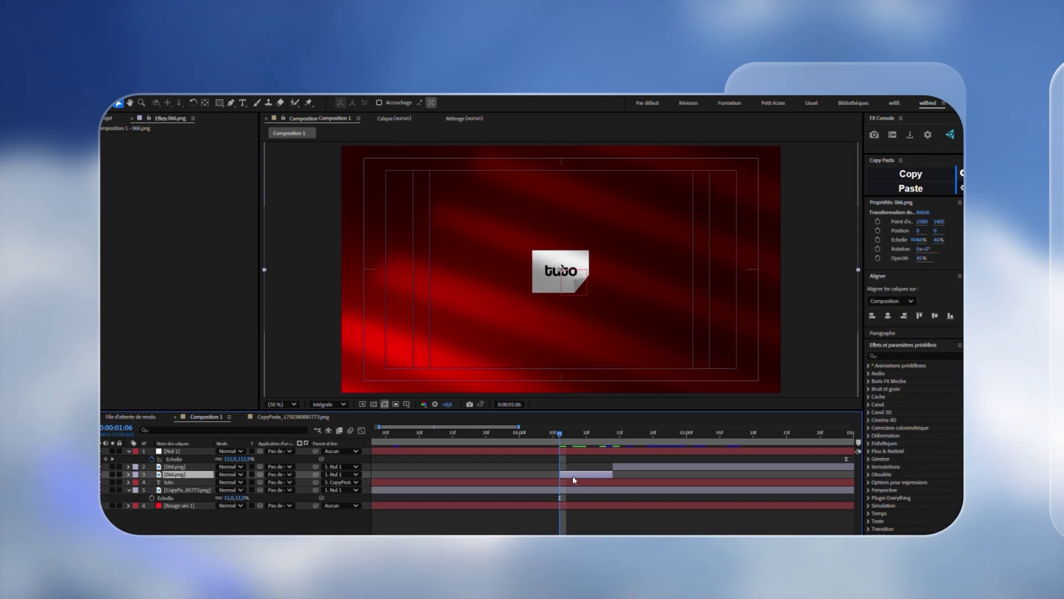
# Add opacity keyframes to the trimmed 066.png segment at 0:00:01:06, 0:00:01:08 and 0:00:01:10, and return to the first one
pyautogui.hotkey('alt', 'shift', 't')
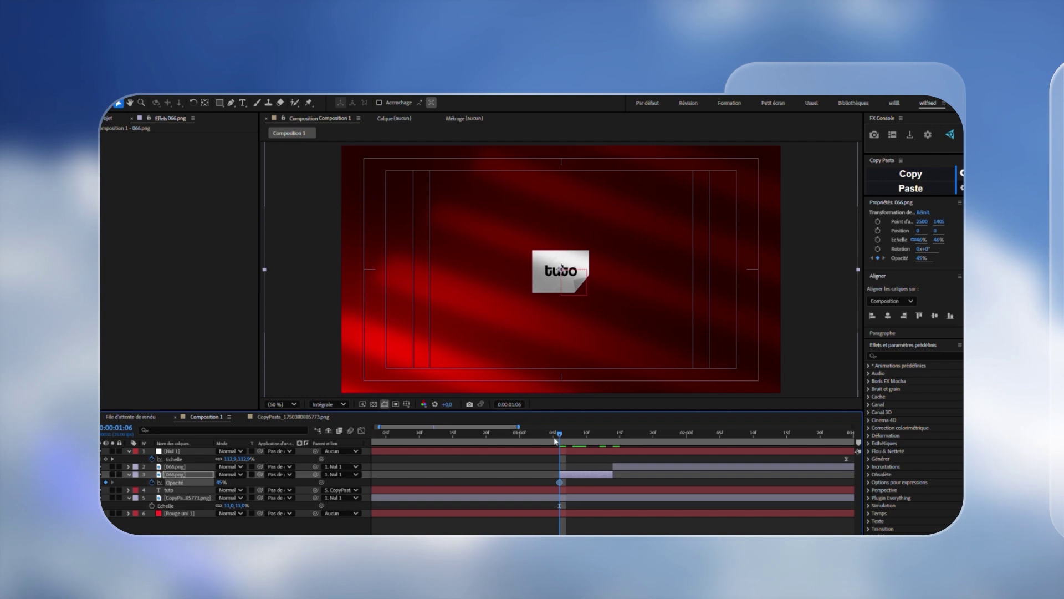
pyautogui.press('pagedown')
pyautogui.press('pagedown')
pyautogui.click(105, 481)
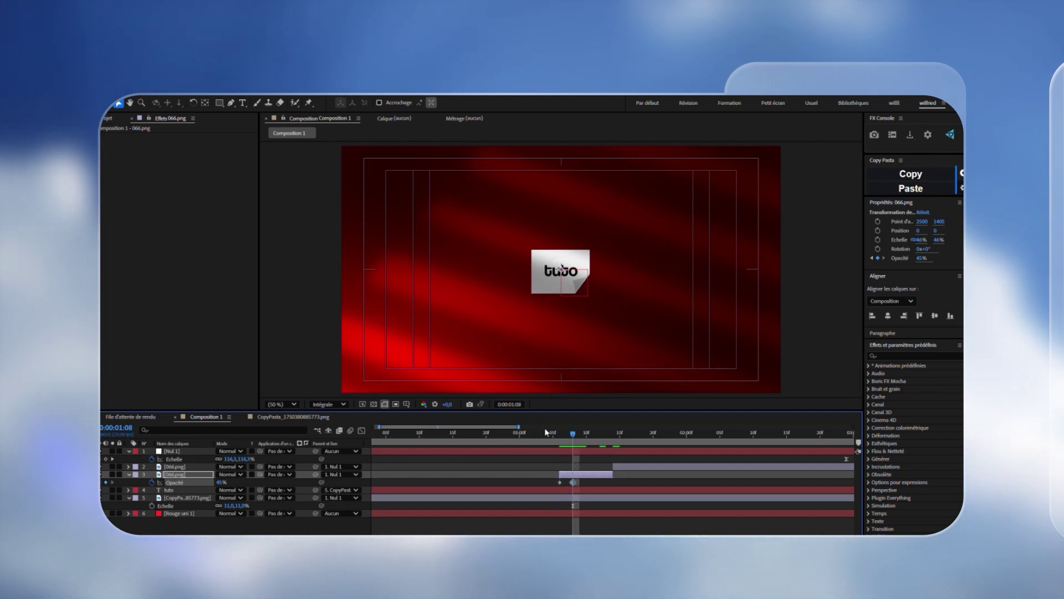
pyautogui.press('pagedown')
pyautogui.press('pagedown')
pyautogui.hotkey('alt', 'shift', 't')
pyautogui.press('pageup')
pyautogui.press('pageup')
pyautogui.press('pageup')
pyautogui.press('pageup')
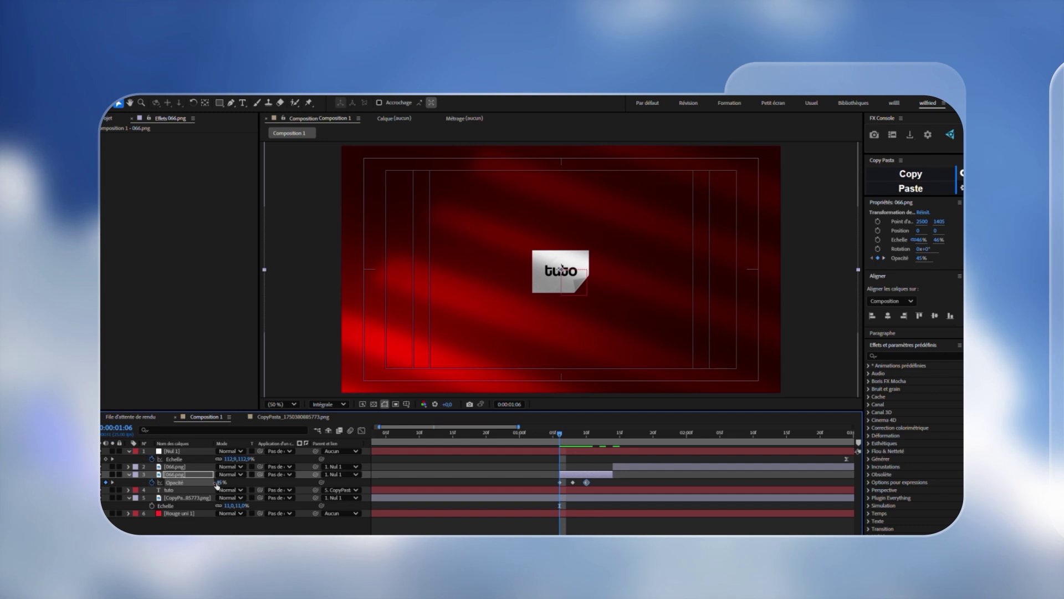
# Set the trimmed 066.png segment's opacity to 0% at 0:00:01:06 and check the keyframes that follow
pyautogui.click(222, 481)
pyautogui.write('0')
pyautogui.press('Return')
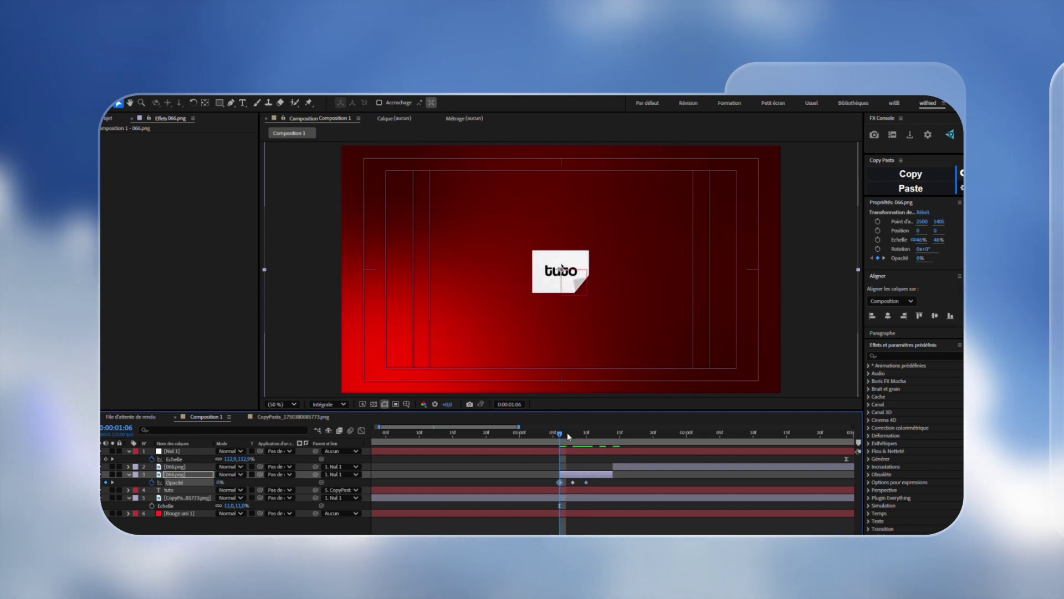
pyautogui.moveTo(568, 436); pyautogui.dragTo(573, 434)
pyautogui.click(589, 487)
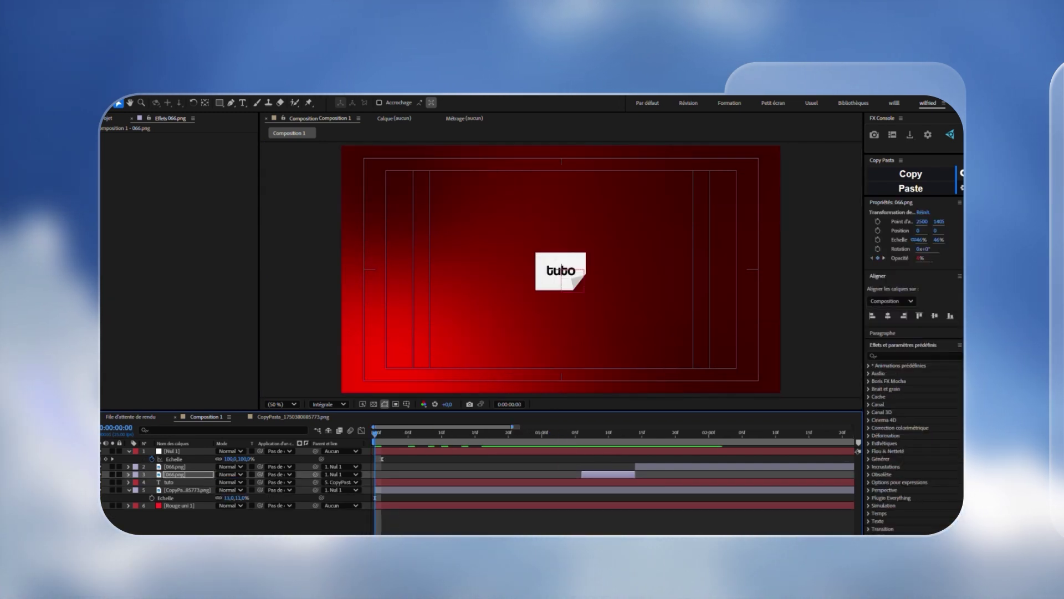
# Preview the whole work area from the start with the safe-area guides hidden to review the overlay's flicker, and restore the guides
pyautogui.press(';')
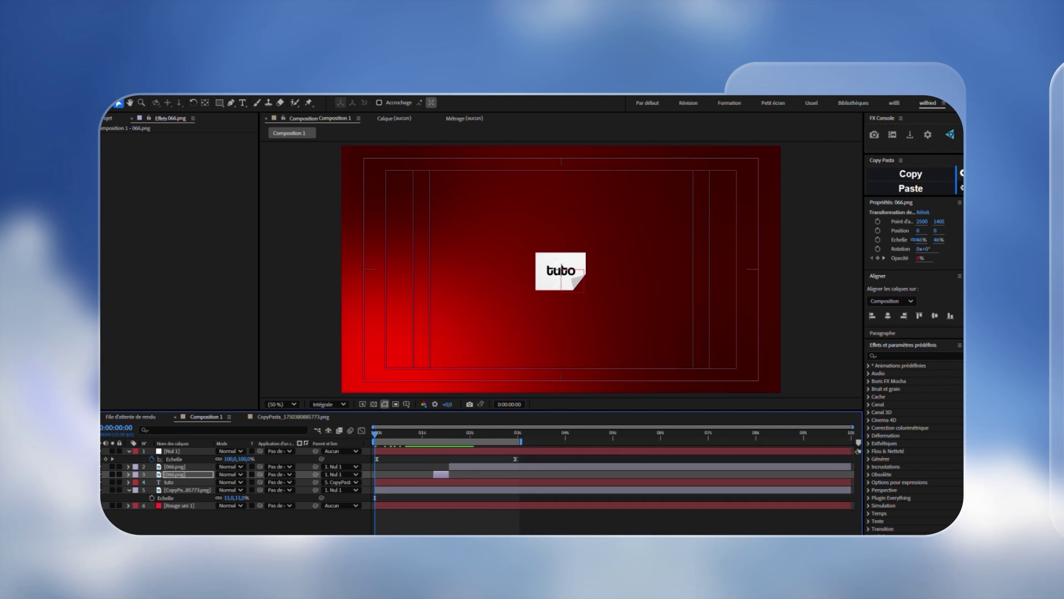
pyautogui.press("'")
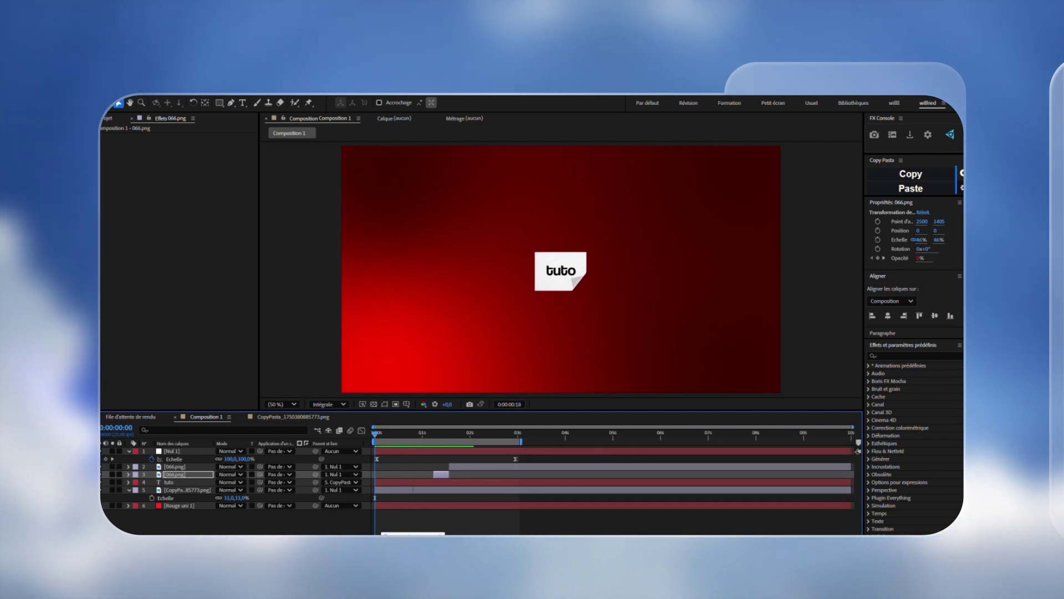
pyautogui.press('space')
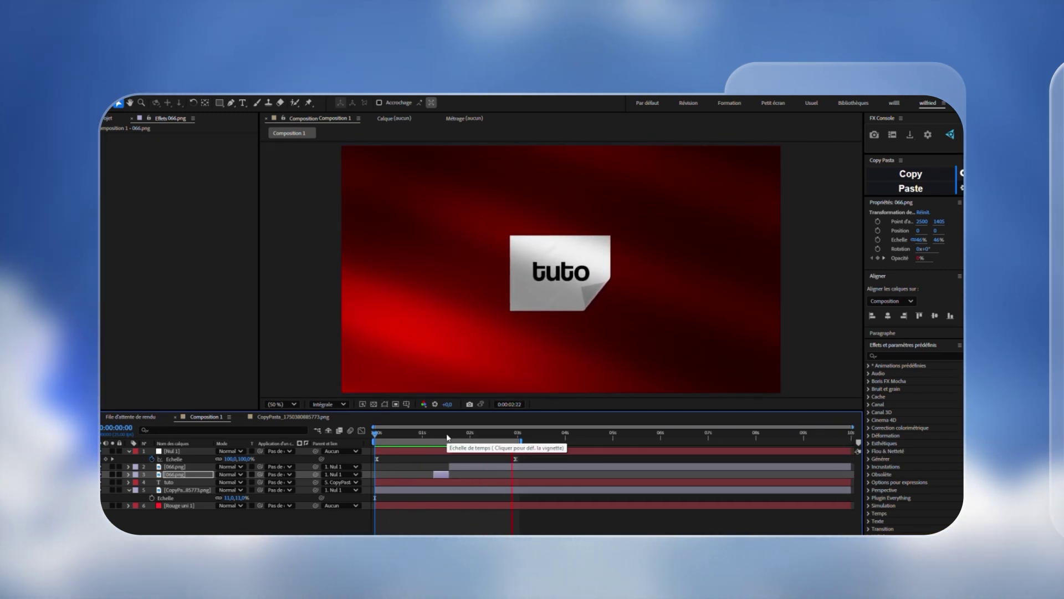
pyautogui.press('space')
pyautogui.press("'")
pyautogui.press("'")
pyautogui.press('space')
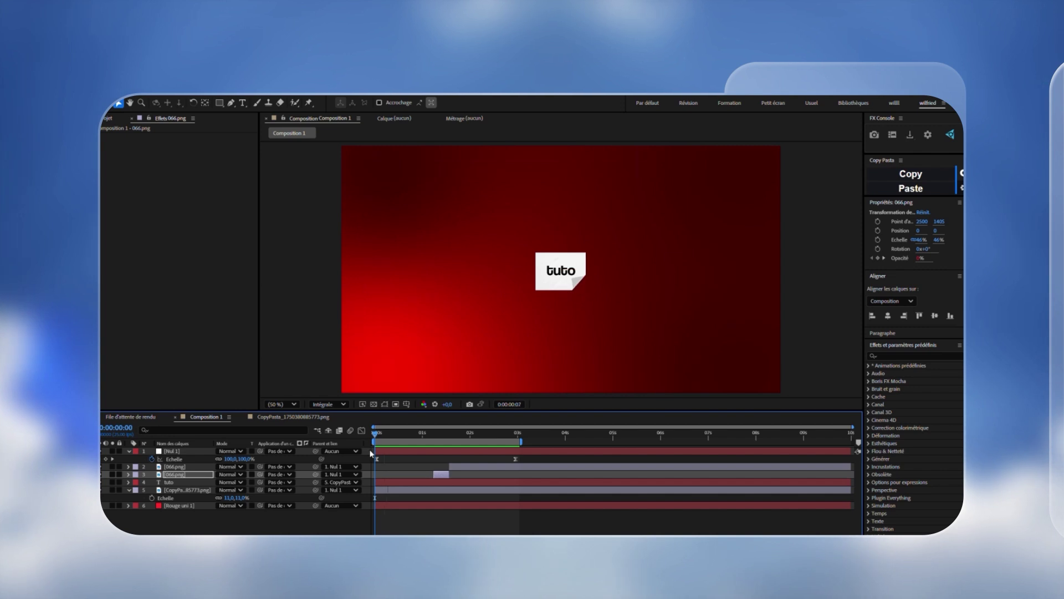
pyautogui.press('space')
pyautogui.press("'")
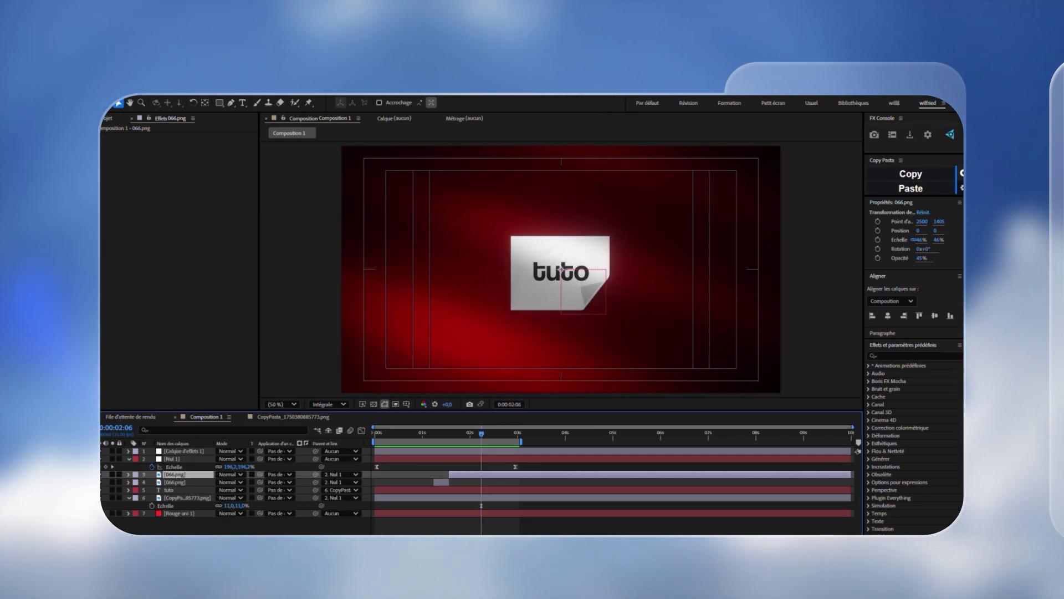
# Scrub from 0:00:02:06 to 0:00:02:18 to examine the zoomed card with the adjustment layer applied
pyautogui.moveTo(401, 437); pyautogui.dragTo(494, 460)
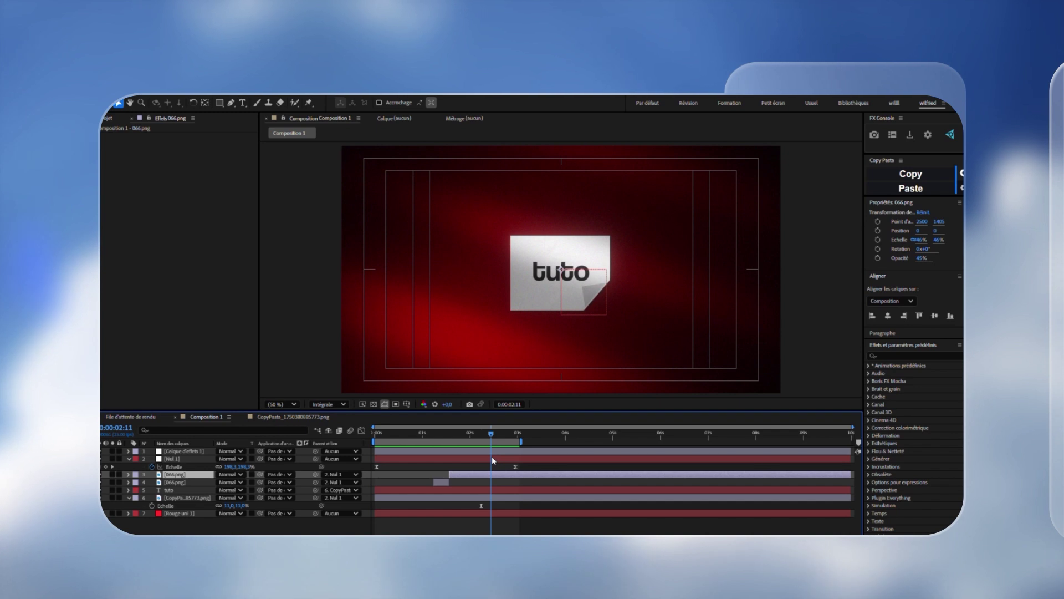
pyautogui.moveTo(492, 457); pyautogui.dragTo(506, 454)
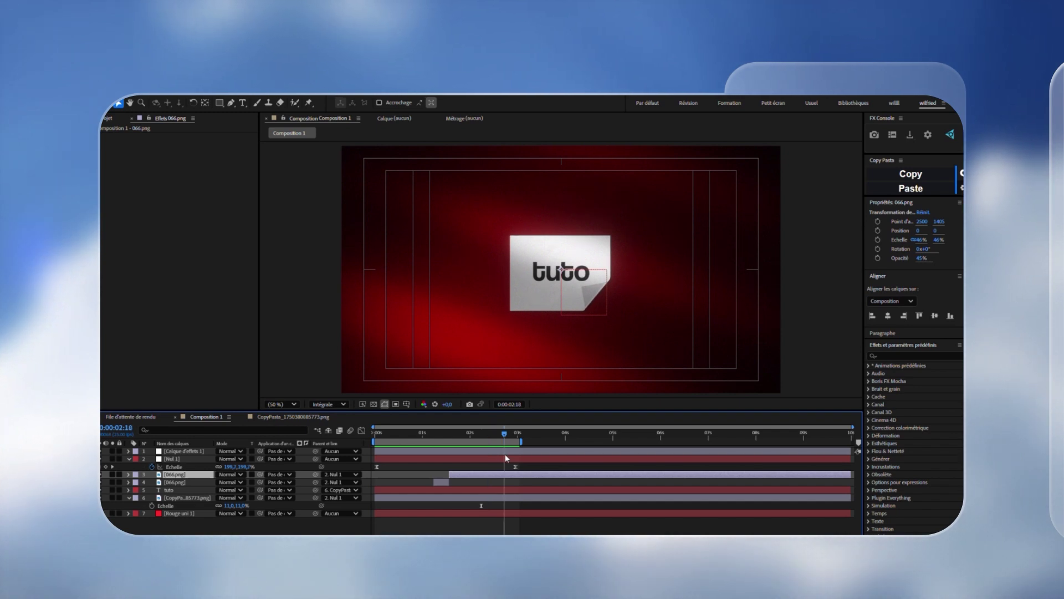